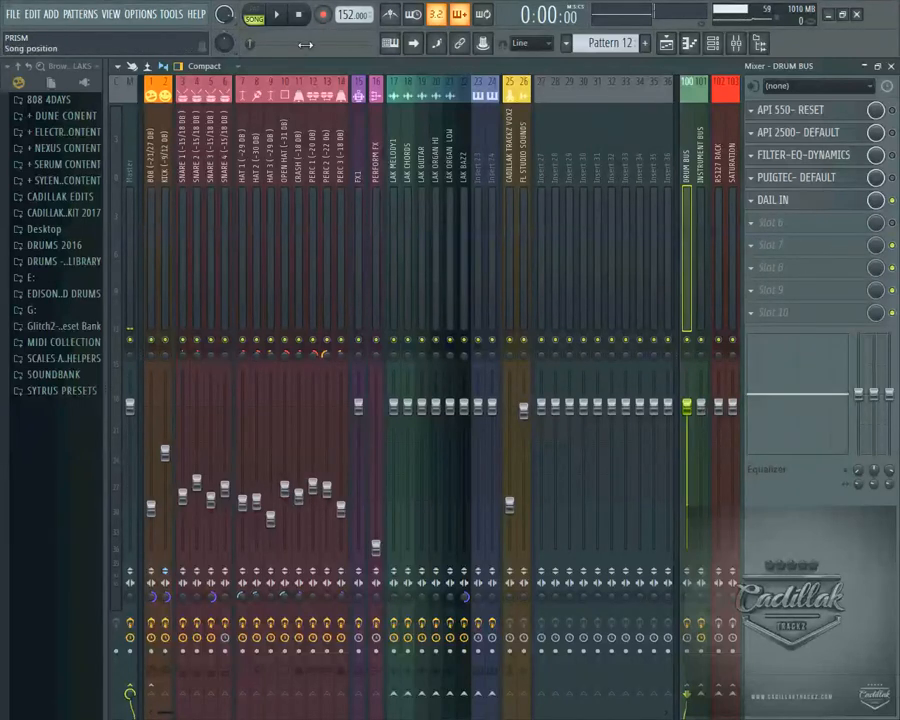
Step: Turn down the main volume and select the INSTRUMENT BUS mixer track
drag(224, 15, 224, 32)
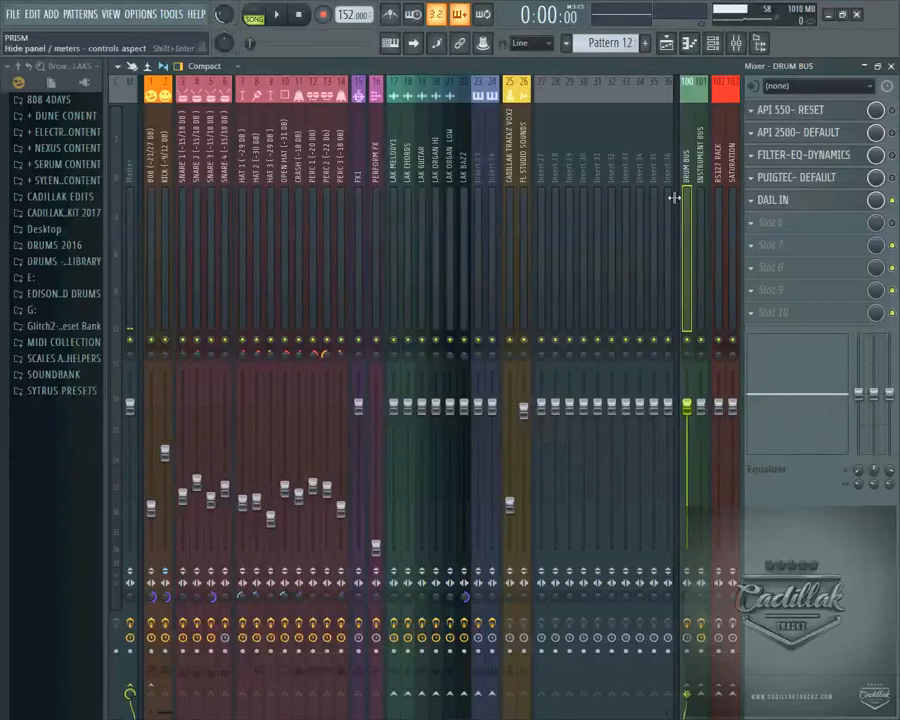
mouse_move(679, 178)
mouse_down()
mouse_move(733, 180)
mouse_move(679, 180)
mouse_up()
click(700, 173)
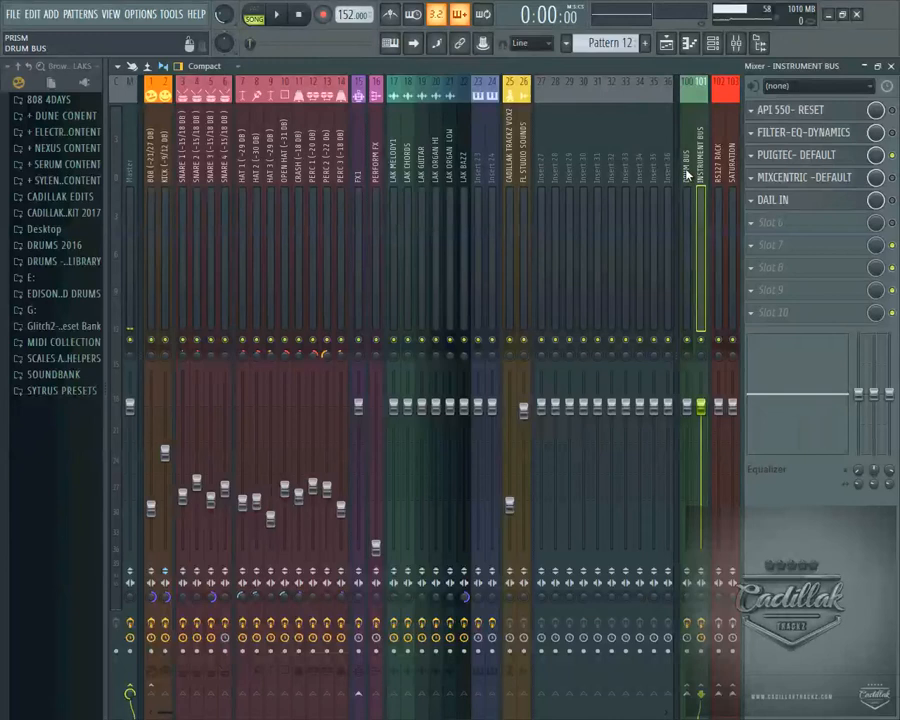
Step: Look over the drum mixer tracks from 808 through PERC 3 that belong to the drum group
click(197, 150)
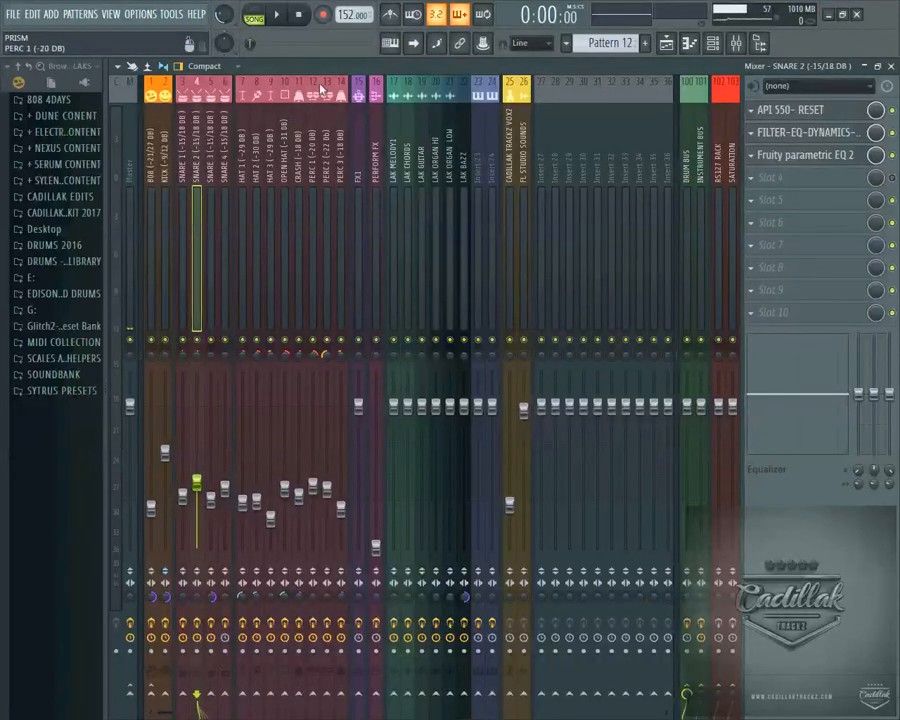
click(150, 86)
drag(341, 86, 126, 93)
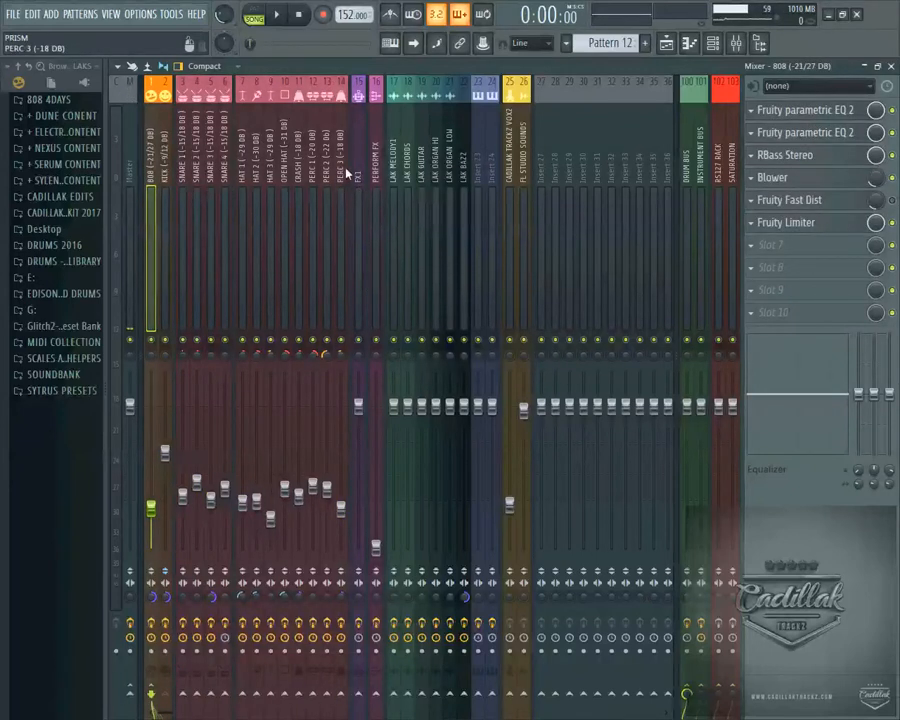
drag(341, 173, 141, 172)
drag(307, 171, 183, 170)
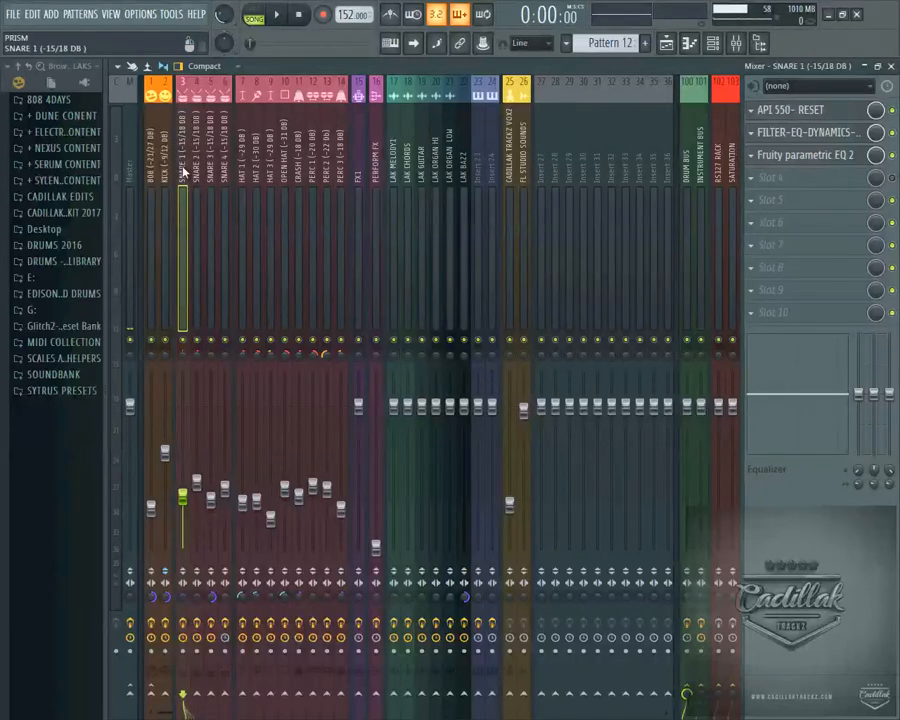
Step: Examine the routing options for sending SNARE 1 to the DRUM BUS track
right_click(688, 690)
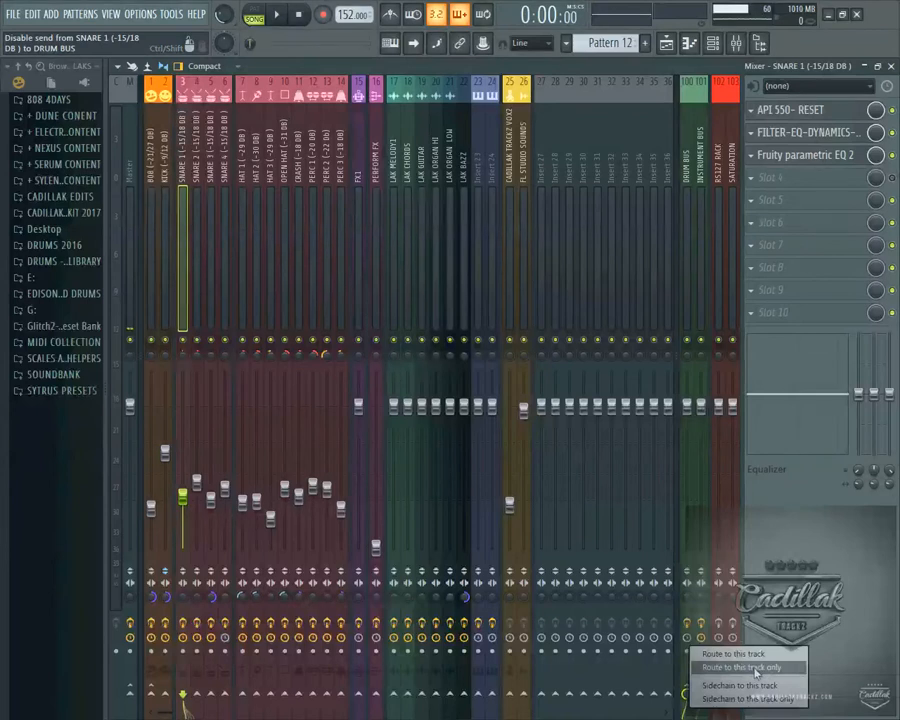
click(871, 657)
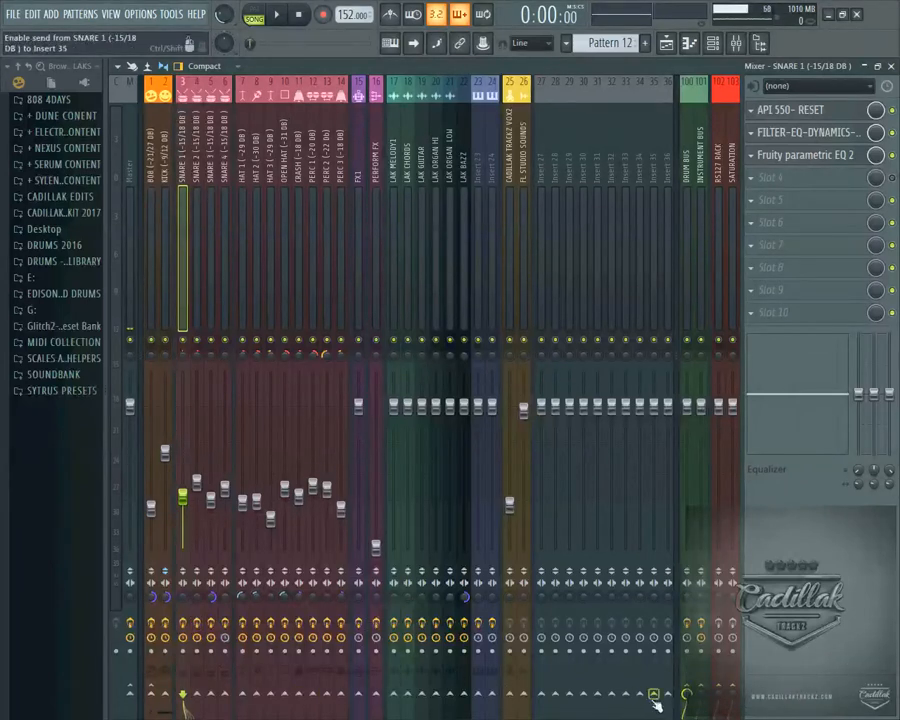
click(686, 694)
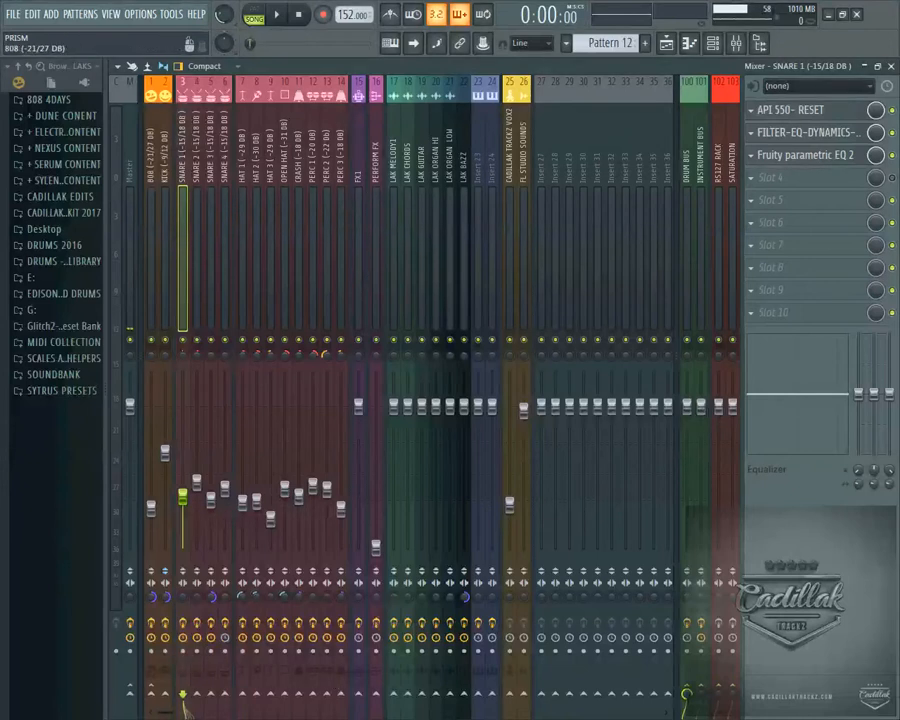
Step: Check the output routing of the individual 808, kick, snare, hat, crash and percussion tracks to the DRUM BUS
click(330, 172)
click(285, 172)
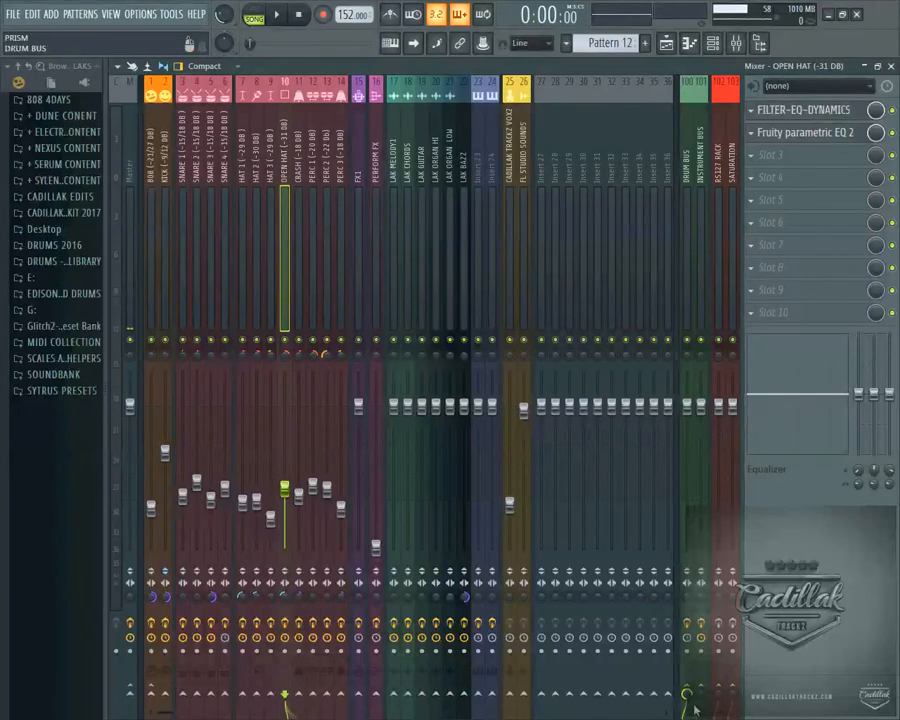
click(258, 170)
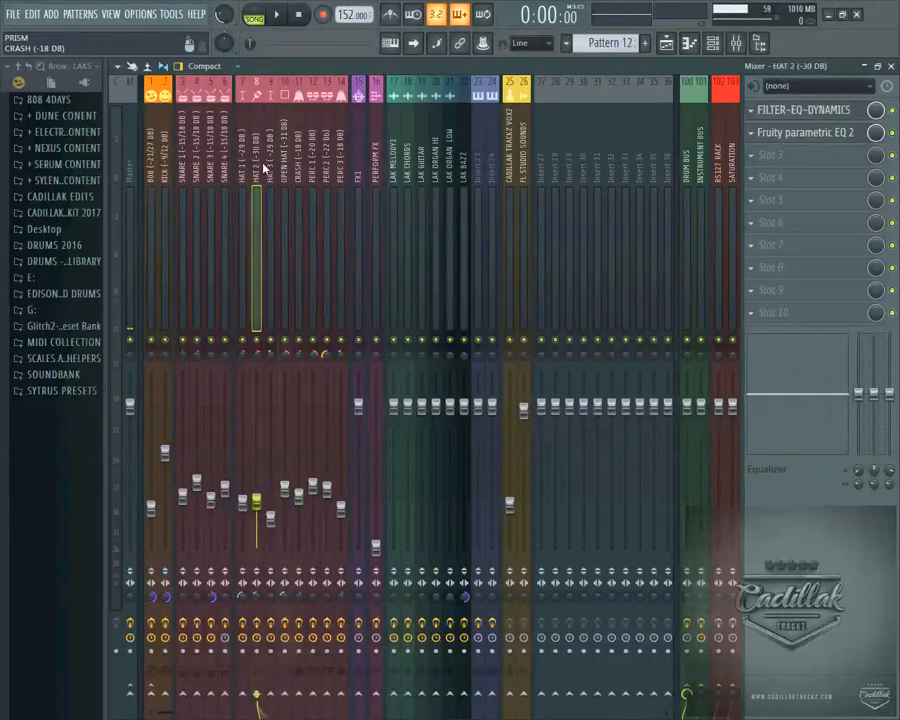
click(228, 165)
click(297, 153)
click(209, 165)
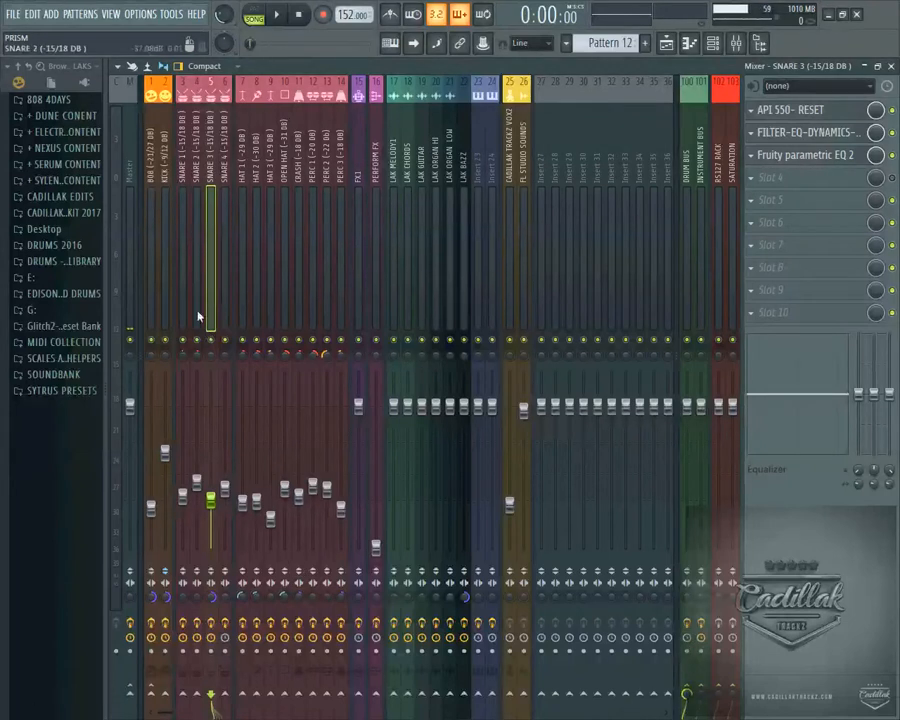
click(182, 165)
click(268, 168)
click(242, 170)
click(198, 162)
click(242, 168)
click(197, 162)
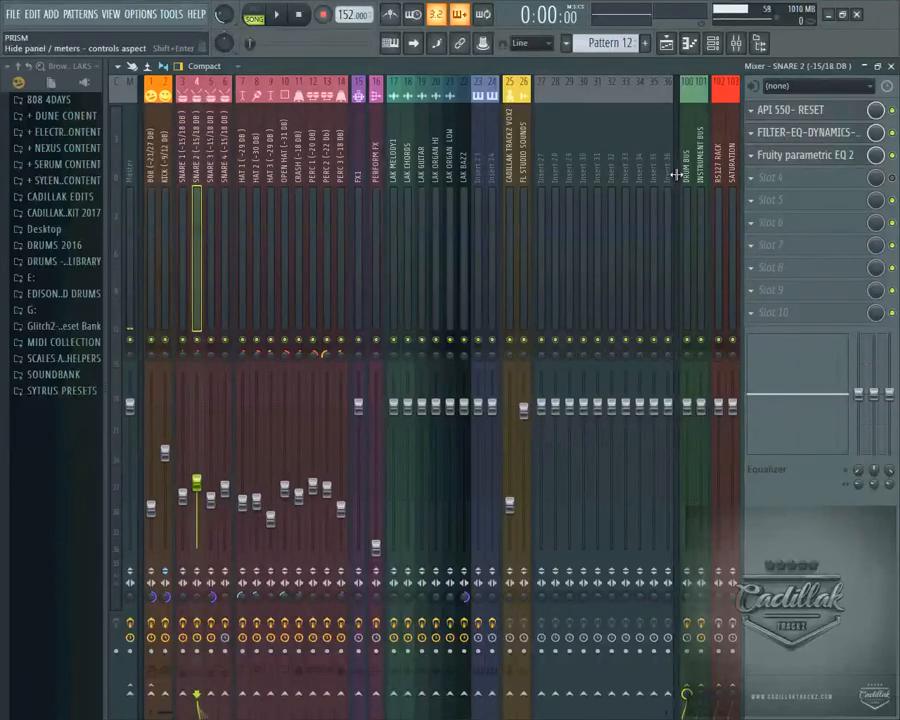
click(163, 160)
click(298, 165)
click(150, 168)
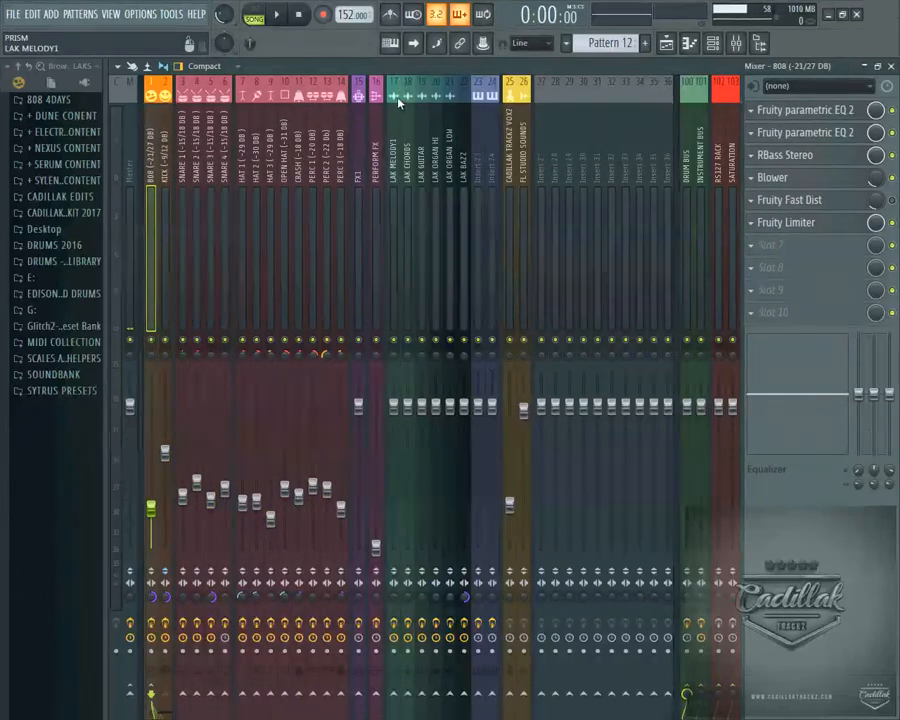
Step: Check the output routing of the LAK melody, chords, guitar, organ and bass tracks to the INSTRUMENT BUS
click(395, 168)
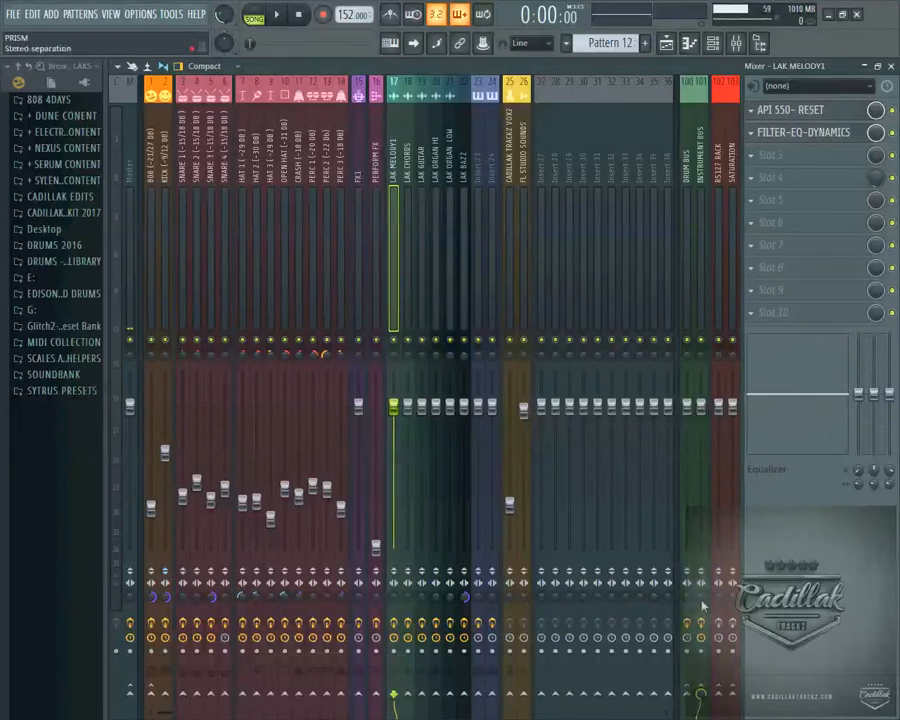
click(450, 178)
click(463, 177)
click(422, 178)
click(395, 177)
click(437, 177)
click(450, 179)
click(462, 180)
click(450, 177)
click(422, 178)
click(395, 182)
click(450, 180)
click(435, 178)
click(405, 177)
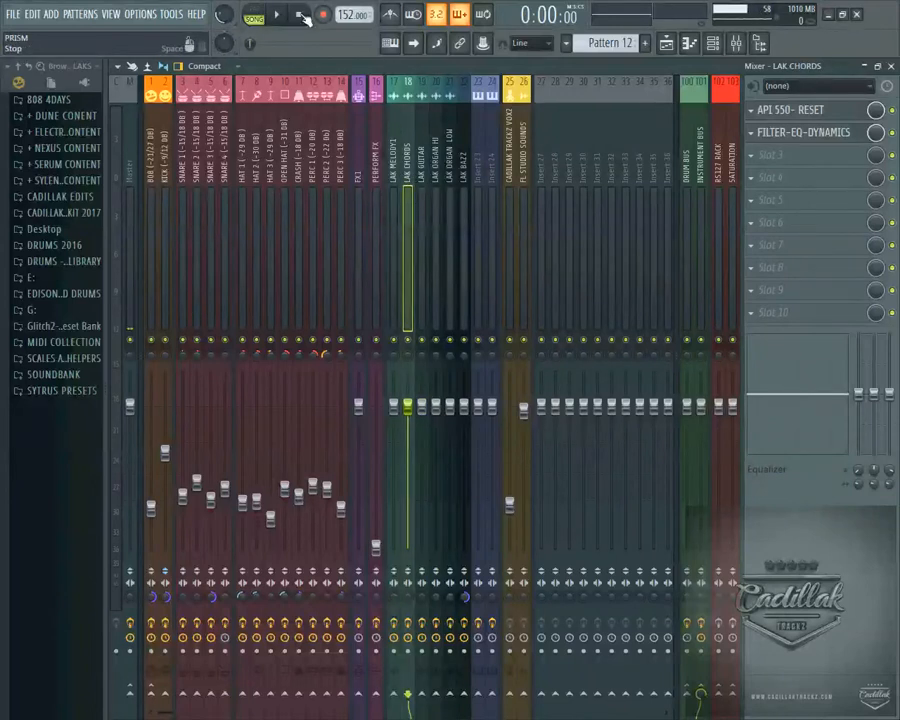
Step: Play the song and audition the two buses by muting INSTRUMENT BUS and DRUM BUS in turn
click(276, 15)
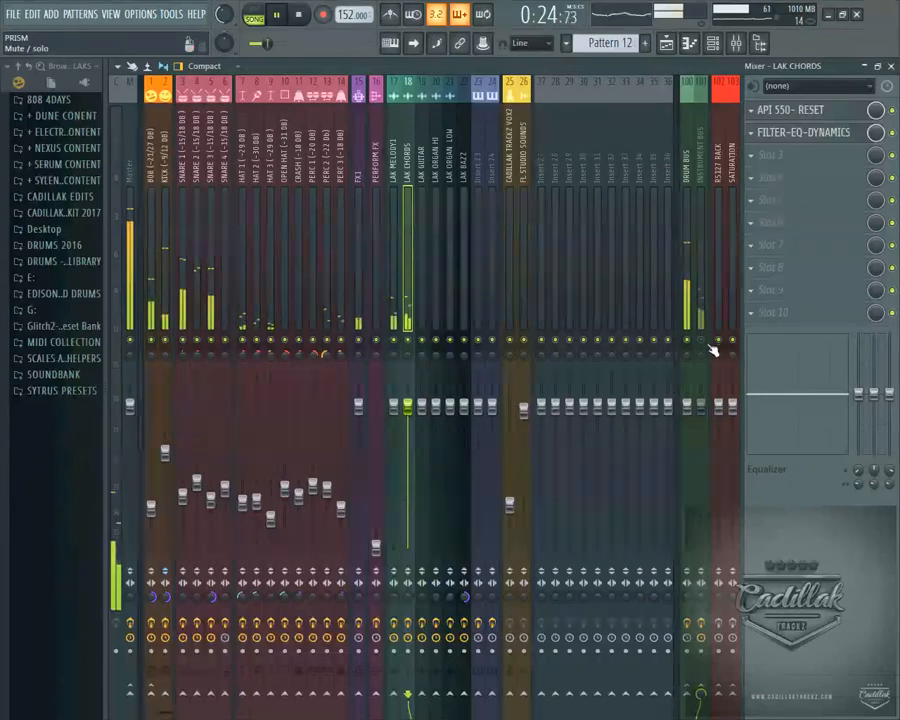
click(702, 341)
click(690, 341)
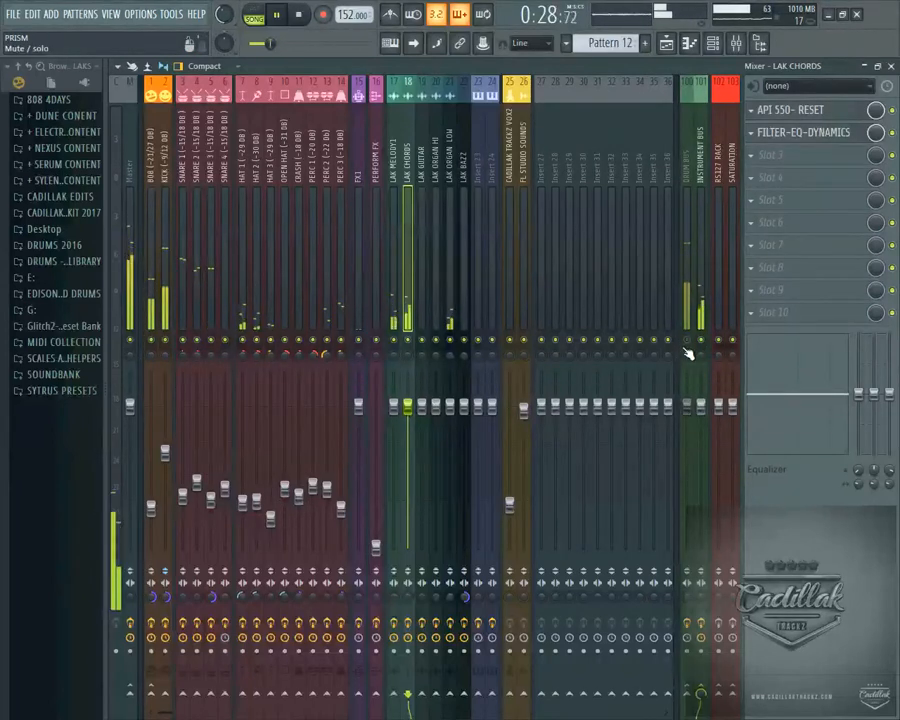
Step: Try to isolate the LAK instrument tracks during playback using solo and mute, and stop the song
right_click(465, 340)
right_click(450, 340)
click(436, 340)
click(422, 340)
click(408, 340)
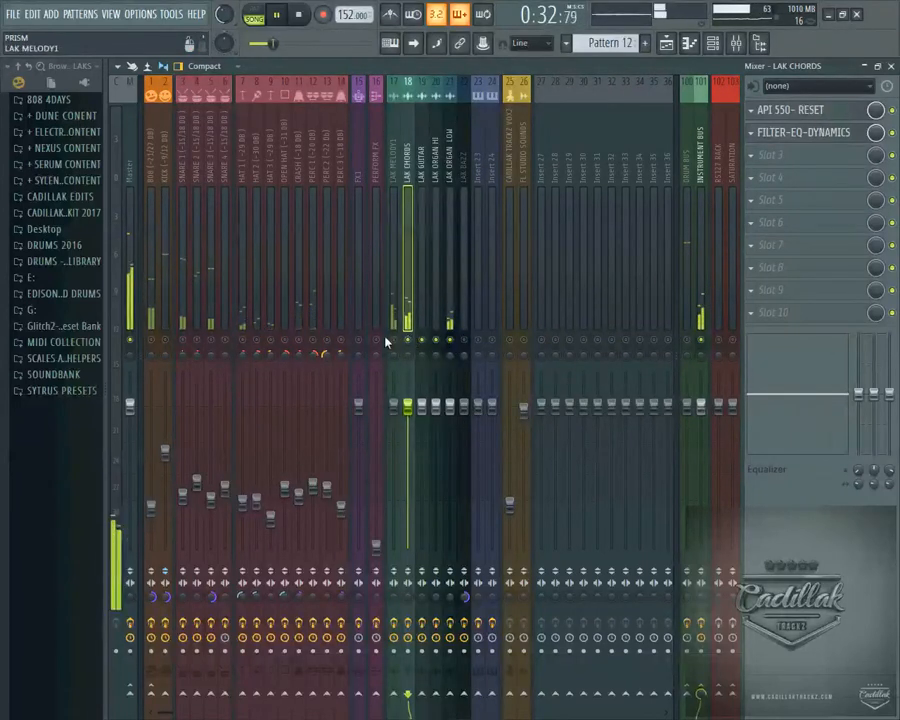
click(394, 340)
click(376, 340)
click(358, 340)
click(340, 340)
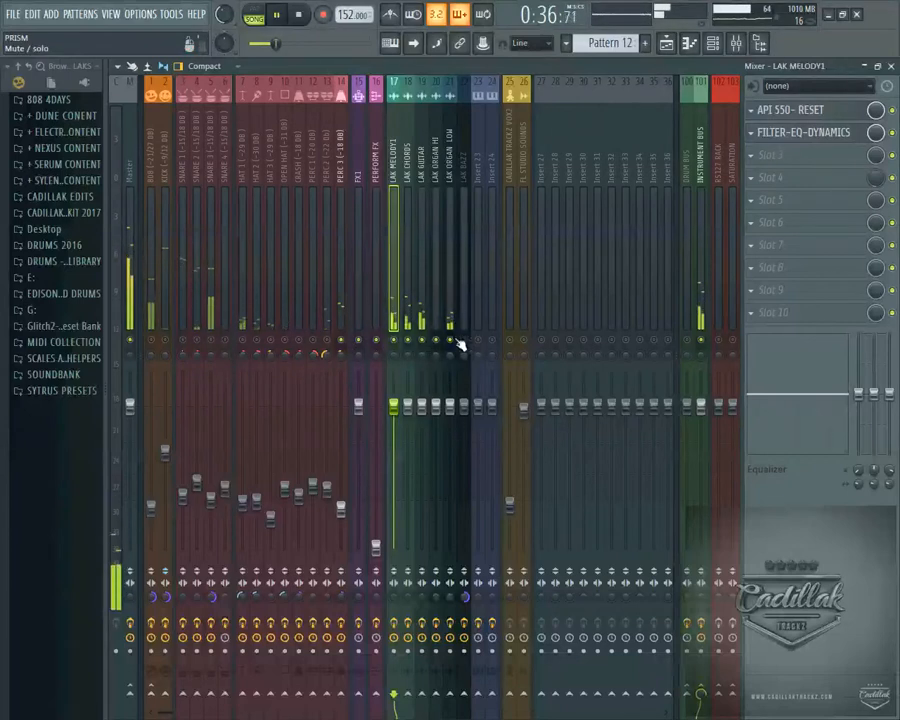
click(298, 14)
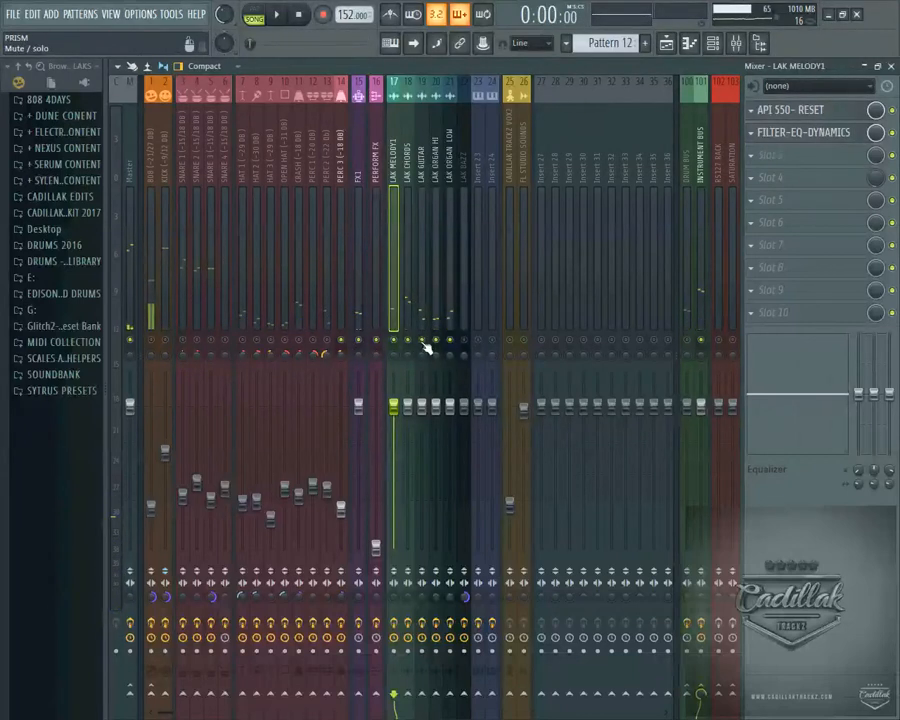
Step: Isolate LAK MELODY1 through LAK ORGAN LOW with the INSTRUMENT BUS and audition them briefly
right_click(396, 344)
click(408, 341)
click(422, 341)
click(436, 341)
click(450, 341)
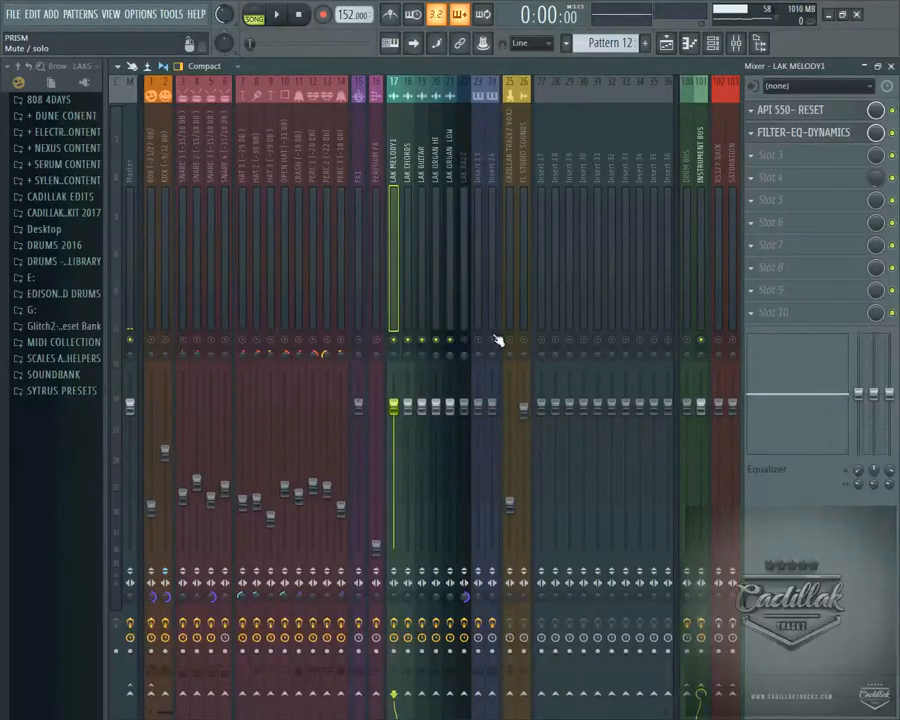
click(279, 15)
click(298, 15)
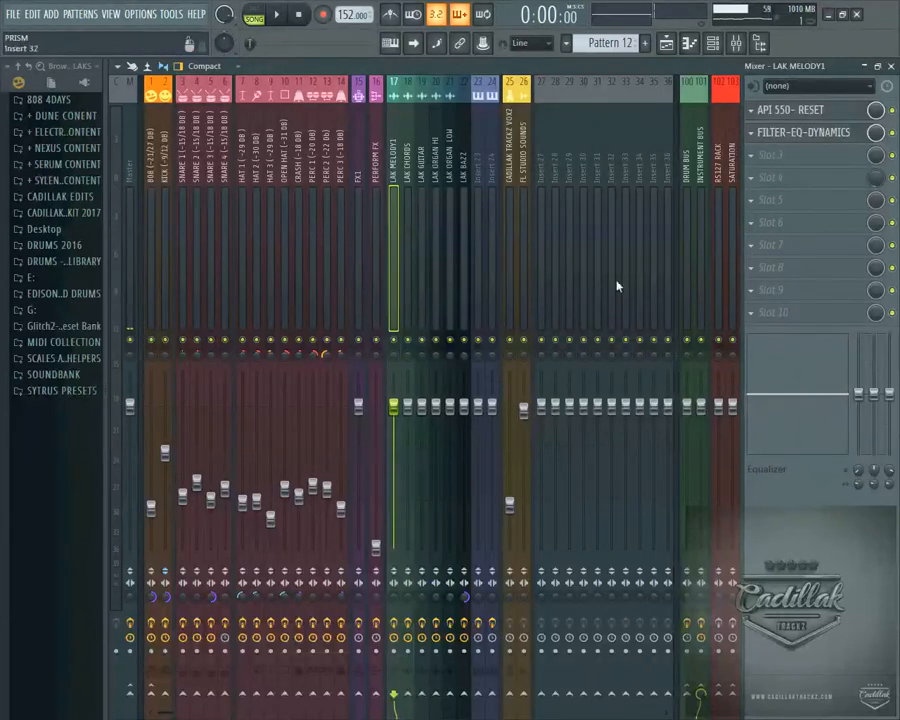
Step: Play the full song with the INSTRUMENT BUS selected to watch the bus levels, and stop playback
click(280, 15)
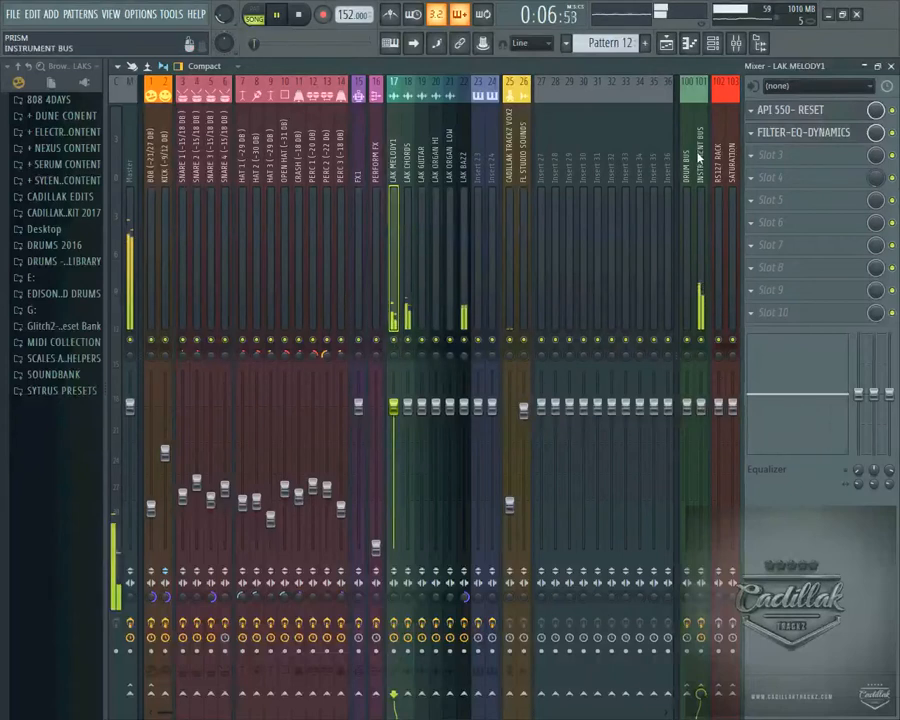
click(700, 180)
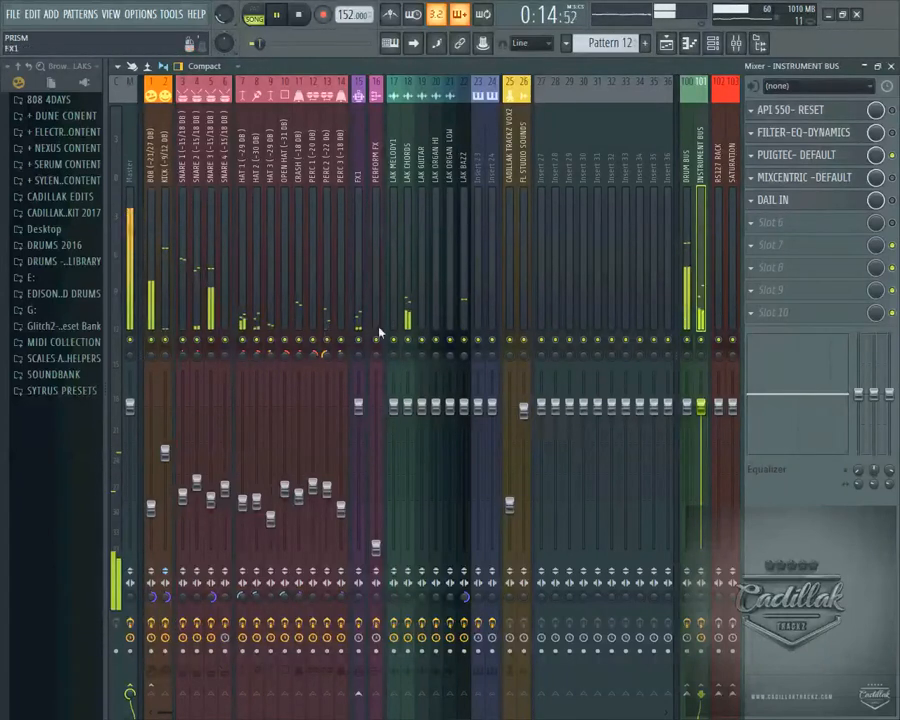
click(310, 20)
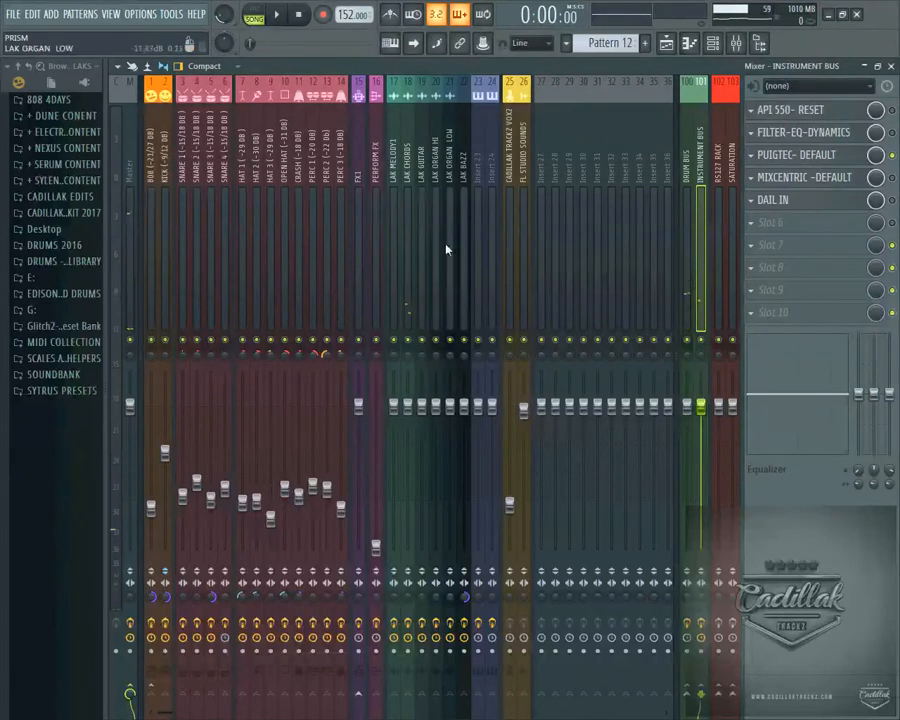
Step: Inspect the DAIL IN compressor's settings on the DRUM BUS and close the plugin
click(690, 153)
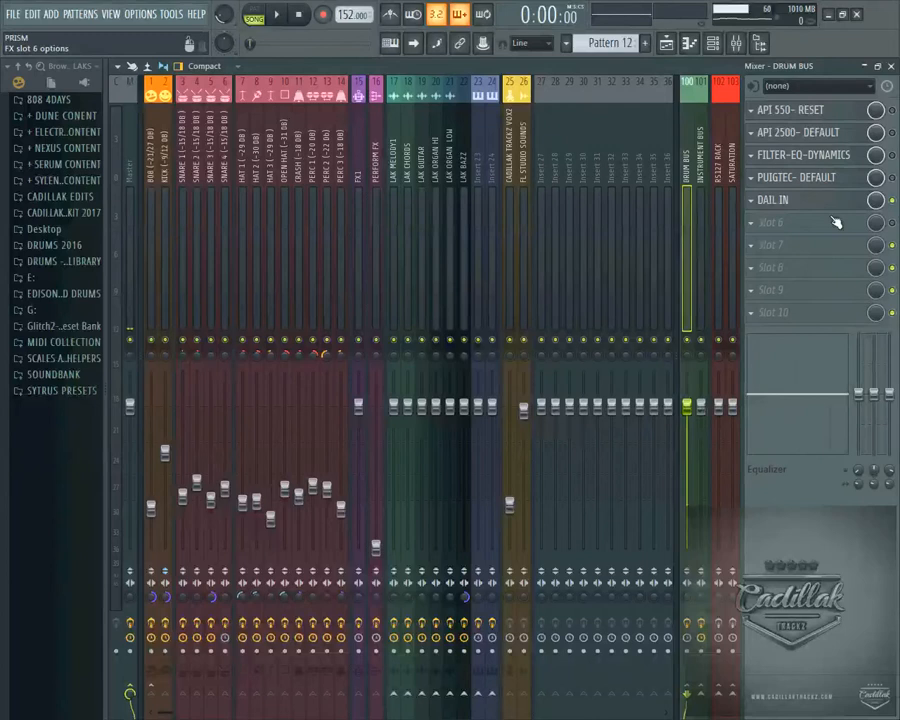
click(800, 200)
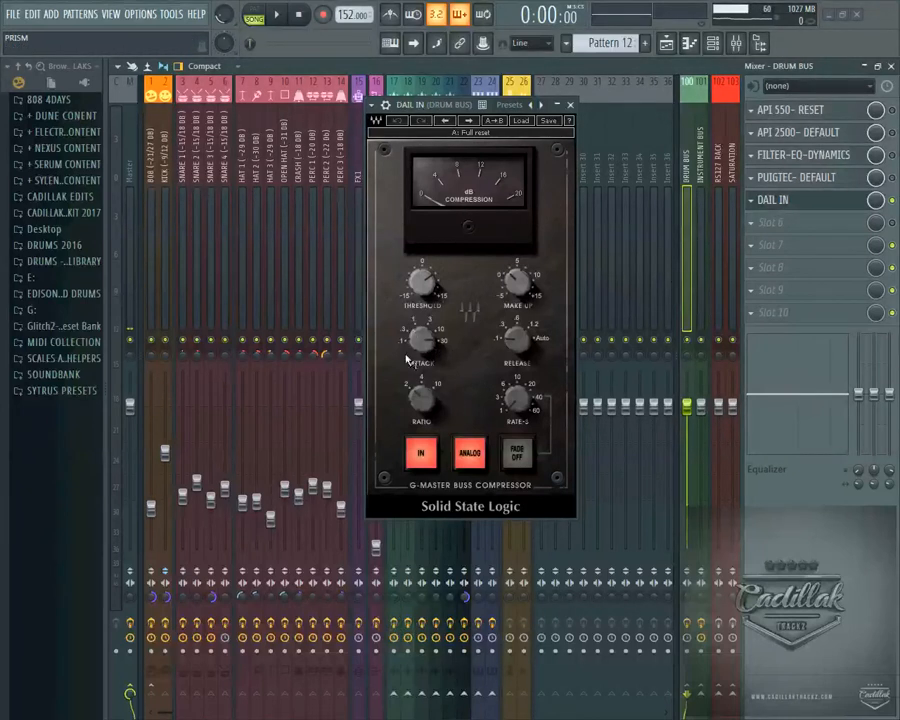
click(570, 104)
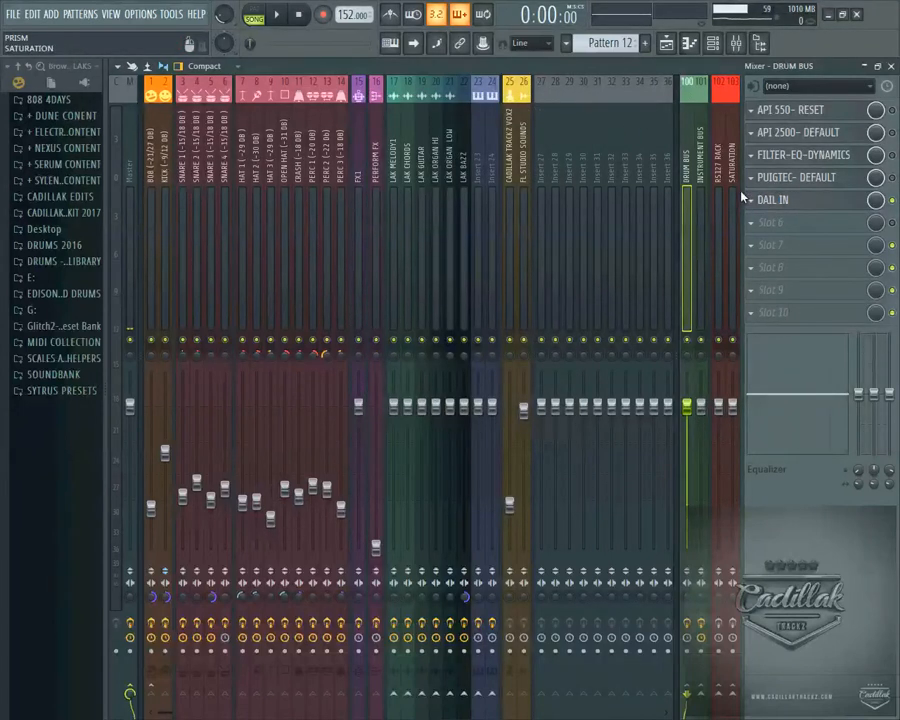